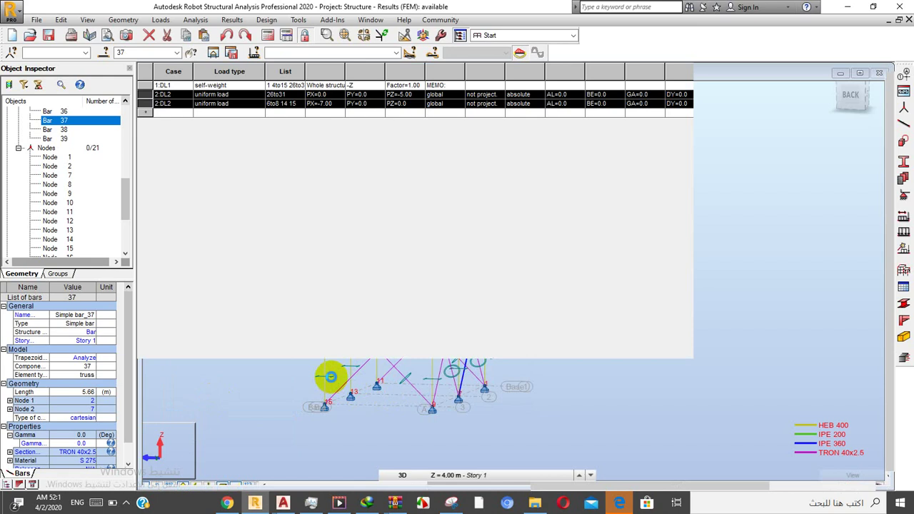
Examine the load table's self-weight and DL2 uniform load rows, including their bar lists and PX and PZ values
{"action": "left_click", "coordinate": [245, 86]}
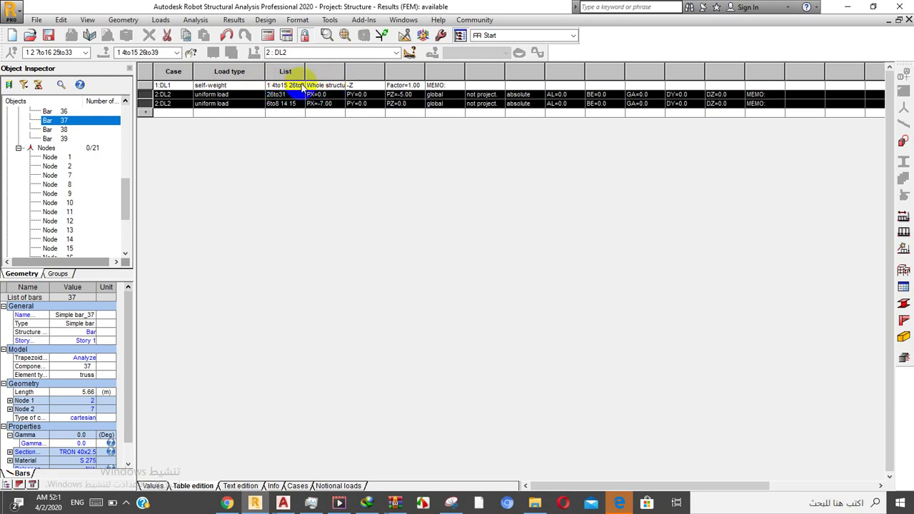
{"action": "mouse_move", "coordinate": [315, 71]}
{"action": "left_mouse_down"}
{"action": "mouse_move", "coordinate": [374, 76]}
{"action": "mouse_move", "coordinate": [350, 81]}
{"action": "left_mouse_up"}
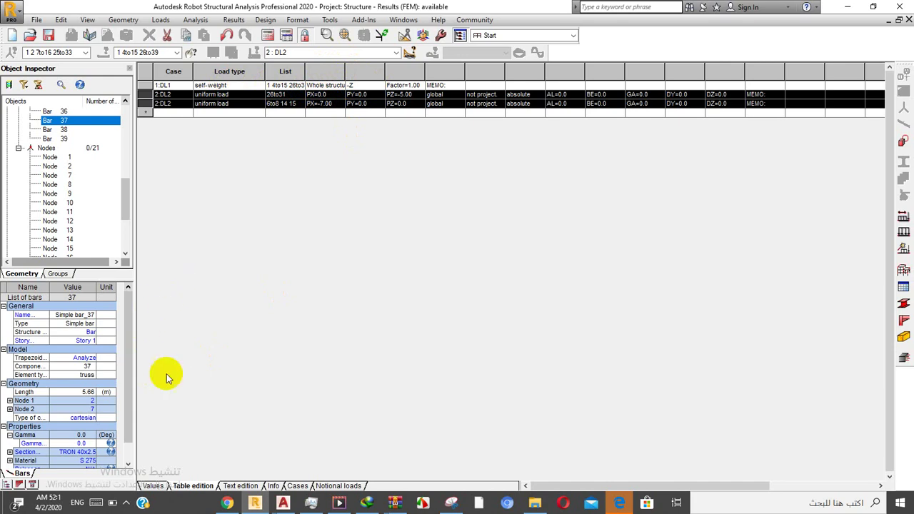
{"action": "left_click", "coordinate": [184, 104]}
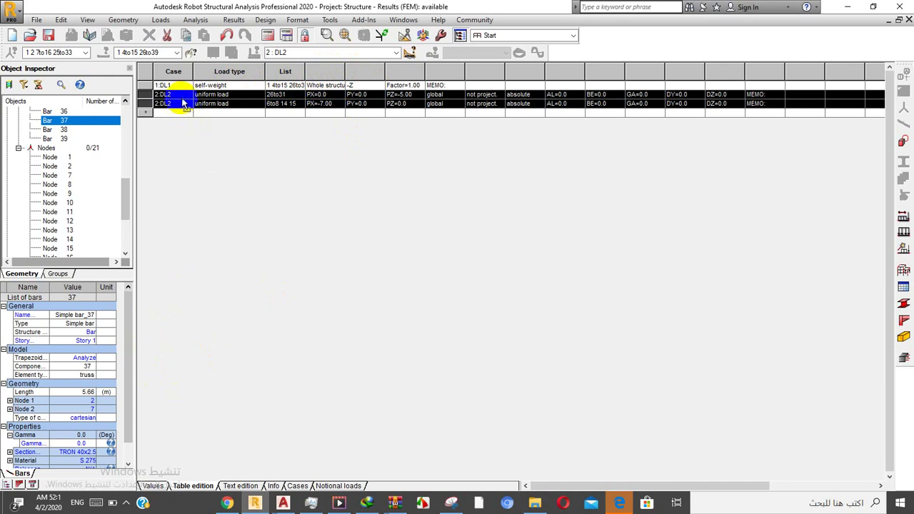
{"action": "left_click", "coordinate": [205, 96]}
{"action": "left_click", "coordinate": [185, 123]}
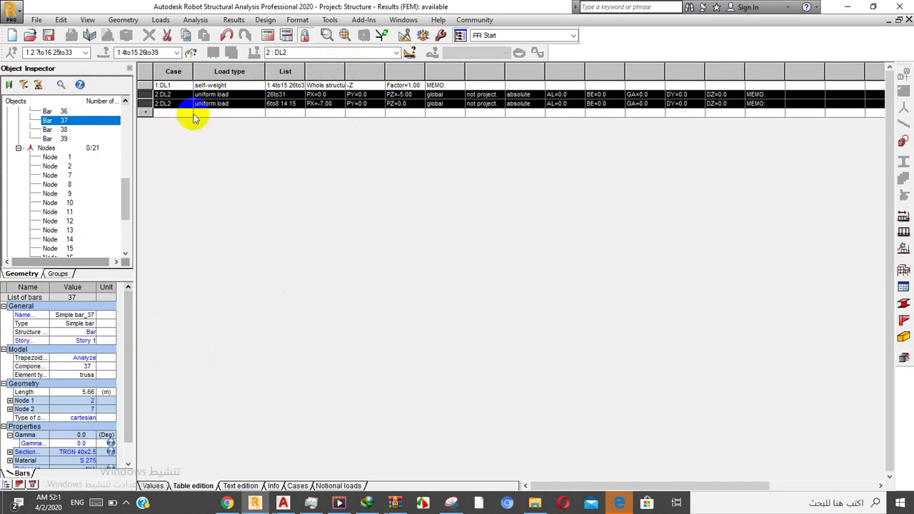
{"action": "left_click", "coordinate": [233, 95]}
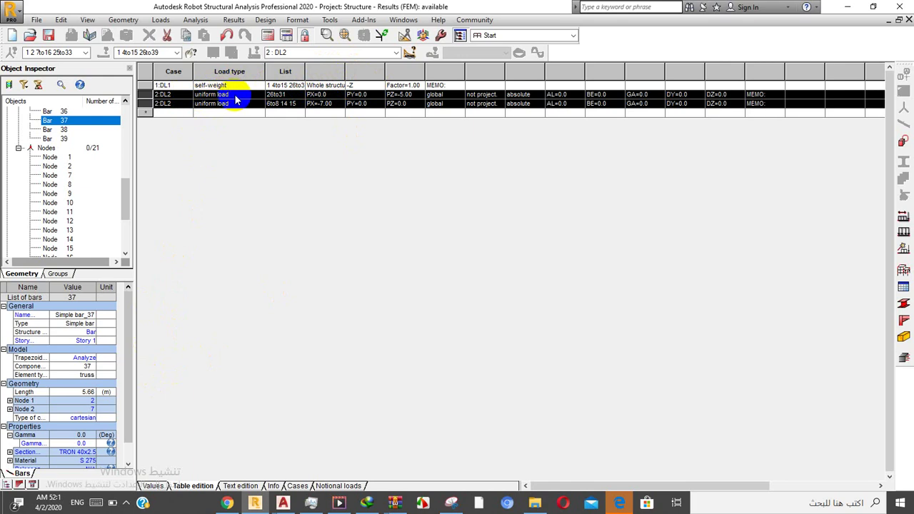
{"action": "left_click", "coordinate": [397, 94]}
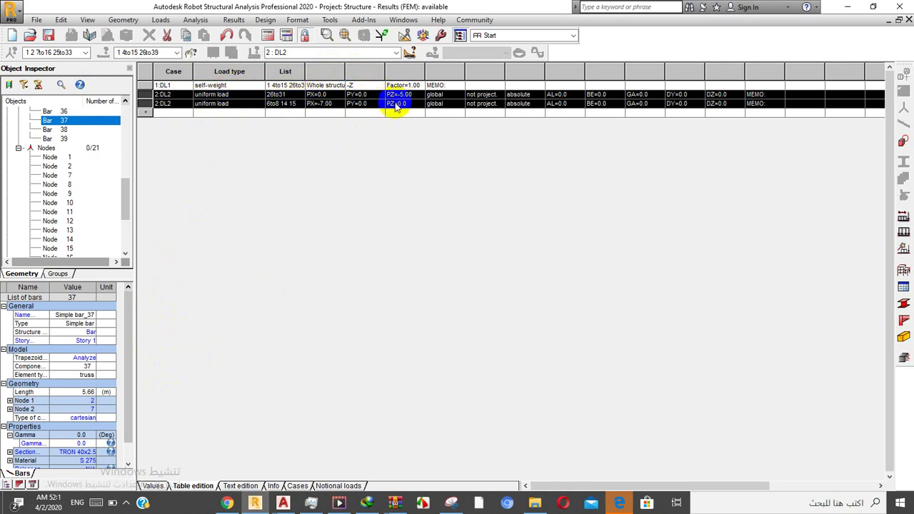
{"action": "left_click", "coordinate": [389, 137]}
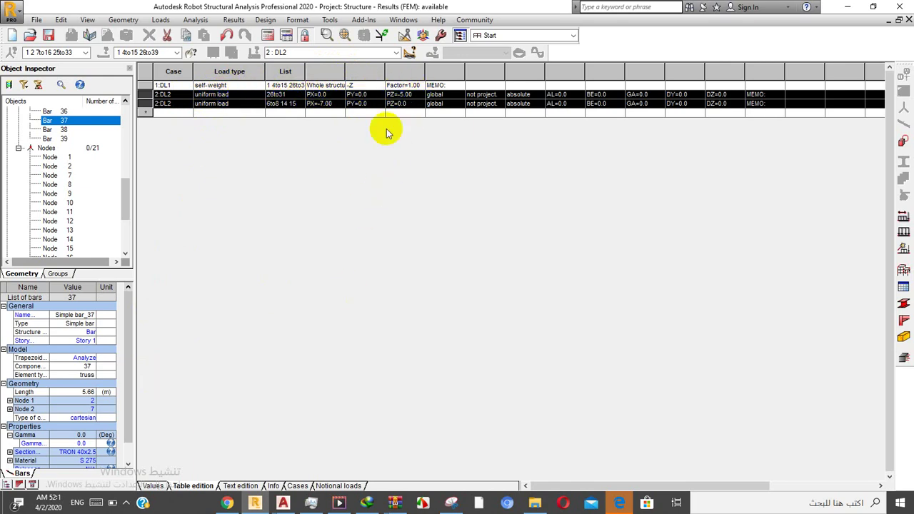
{"action": "left_click_drag", "start_coordinate": [163, 95], "coordinate": [163, 106]}
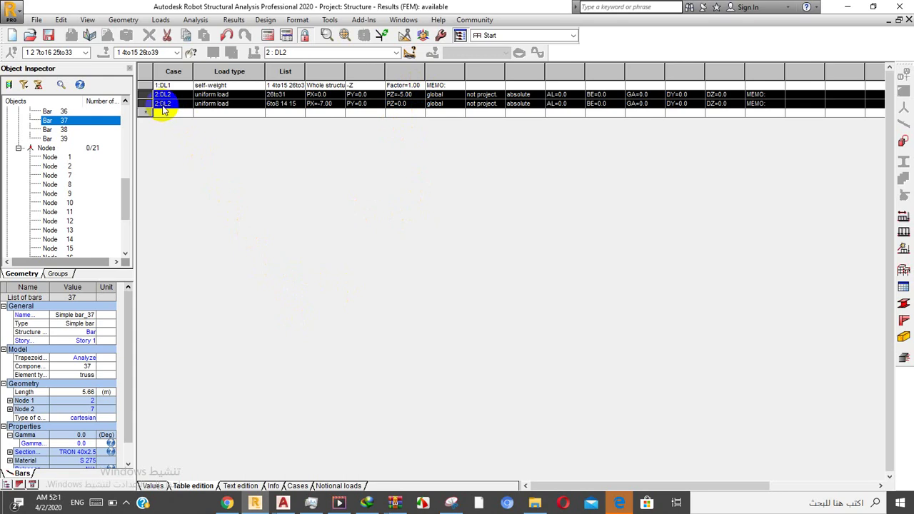
{"action": "left_click_drag", "start_coordinate": [281, 105], "coordinate": [315, 109]}
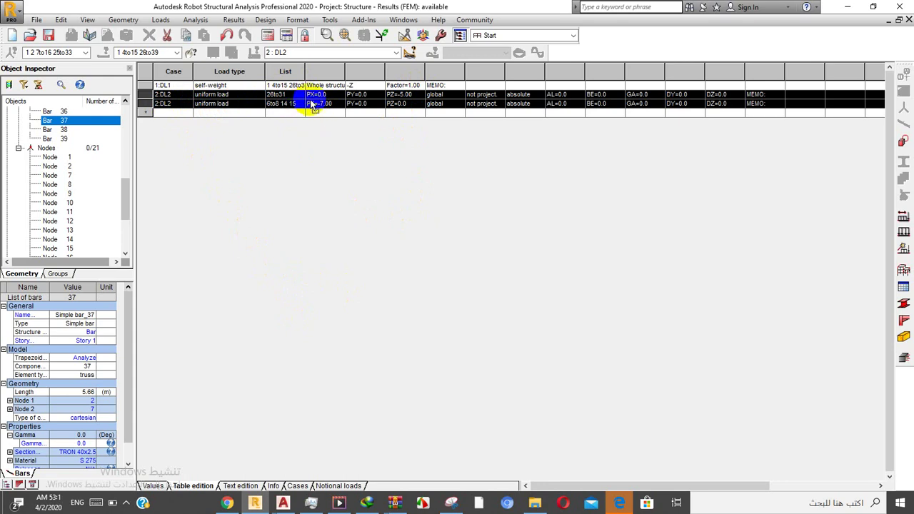
Delete both DL2 uniform load rows from the load table and accept the change to the structure data
{"action": "left_click_drag", "start_coordinate": [145, 95], "coordinate": [144, 104]}
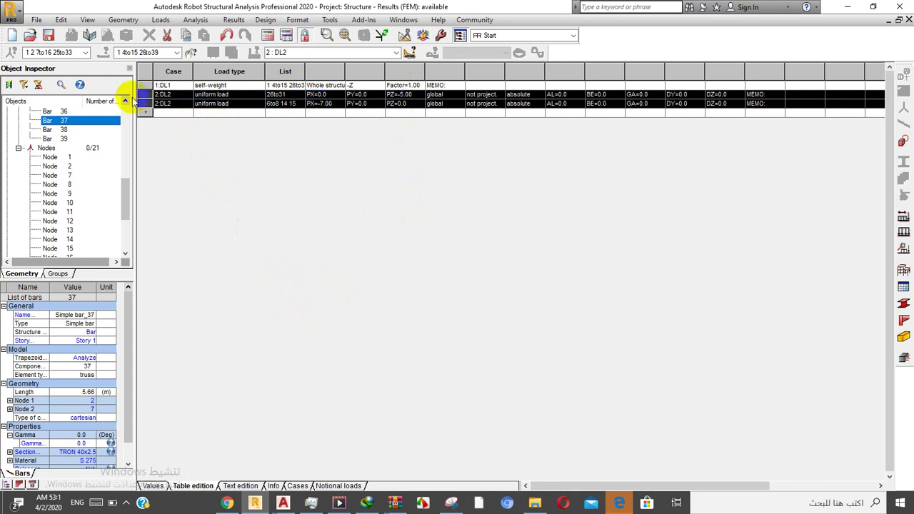
{"action": "key", "text": "Delete"}
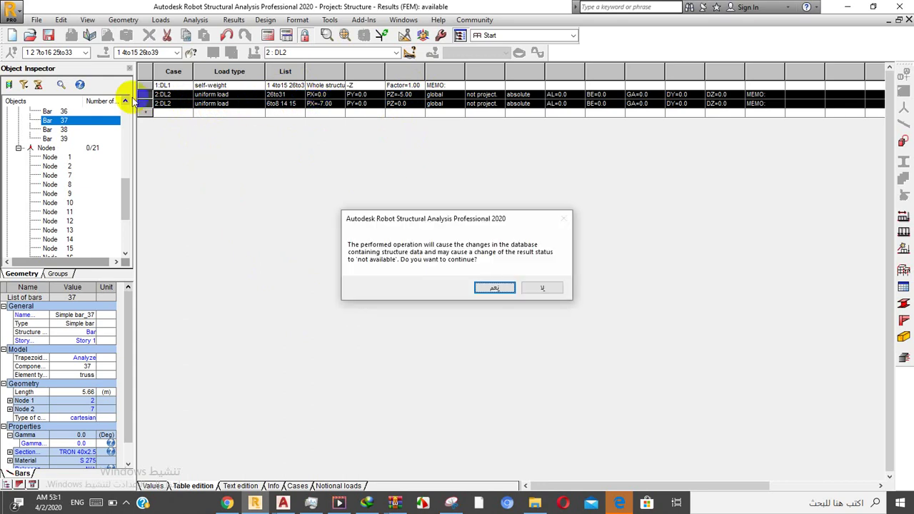
{"action": "left_click", "coordinate": [491, 289]}
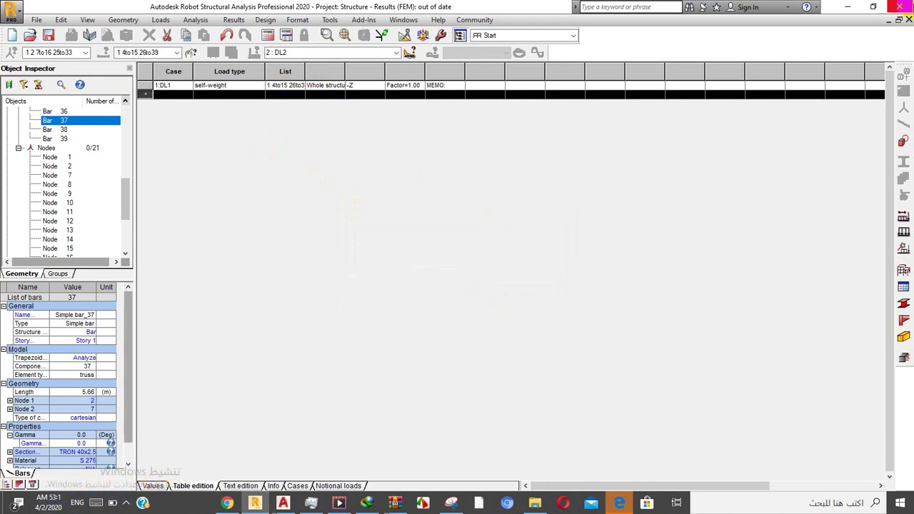
Return from the load table to the 3D structure view and show the frame from its right side
{"action": "left_click", "coordinate": [874, 7]}
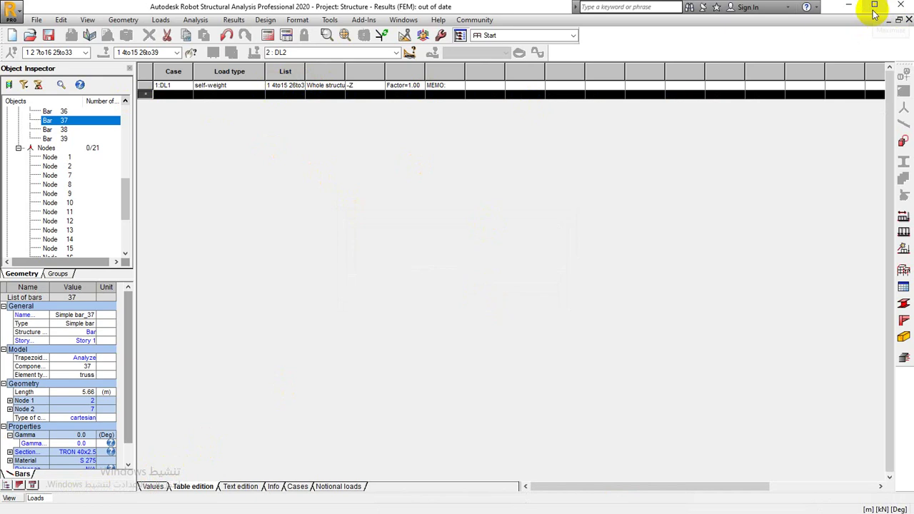
{"action": "left_click", "coordinate": [35, 500]}
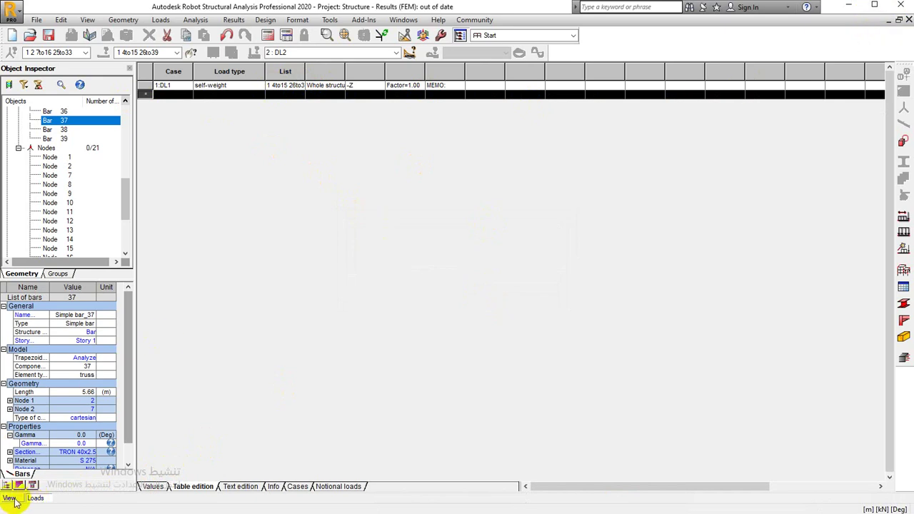
{"action": "left_click", "coordinate": [10, 500]}
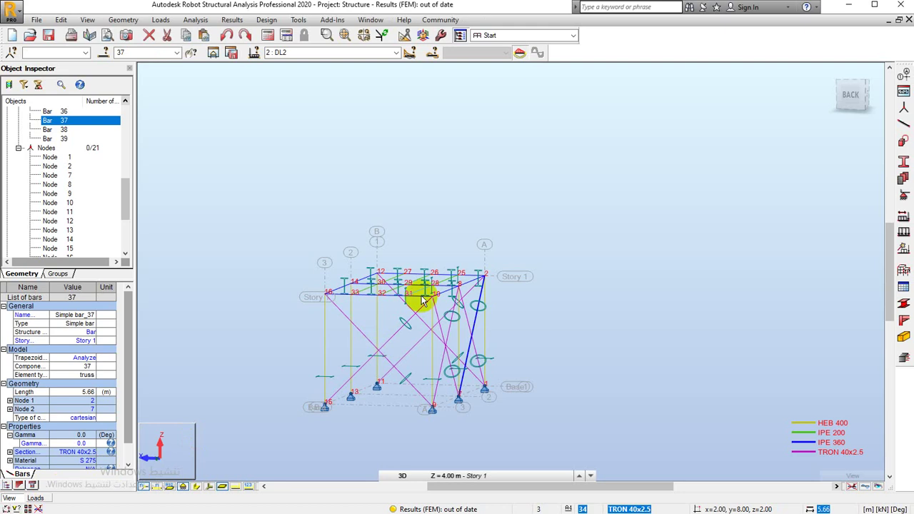
{"action": "middle_click_drag", "start_coordinate": [519, 310], "coordinate": [316, 335], "text": "shift"}
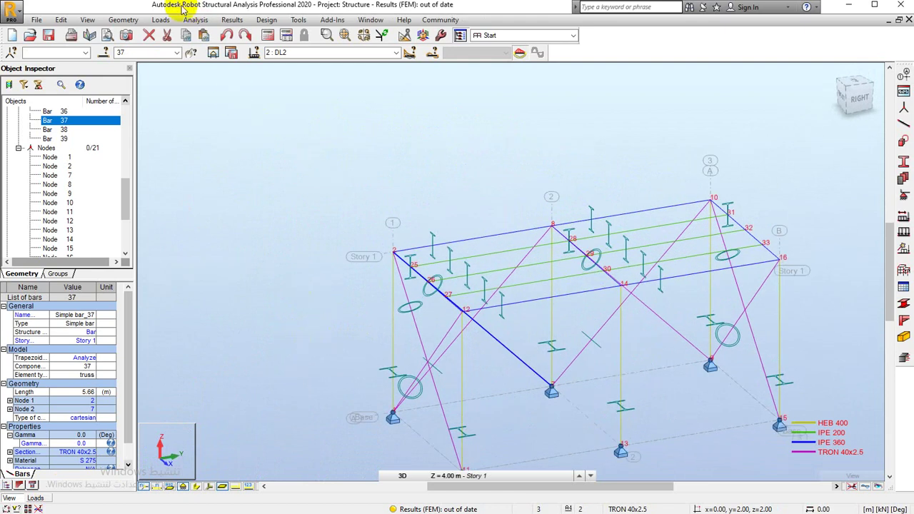
Add a live load case with subnature Category A to the defined load types
{"action": "left_click", "coordinate": [161, 20]}
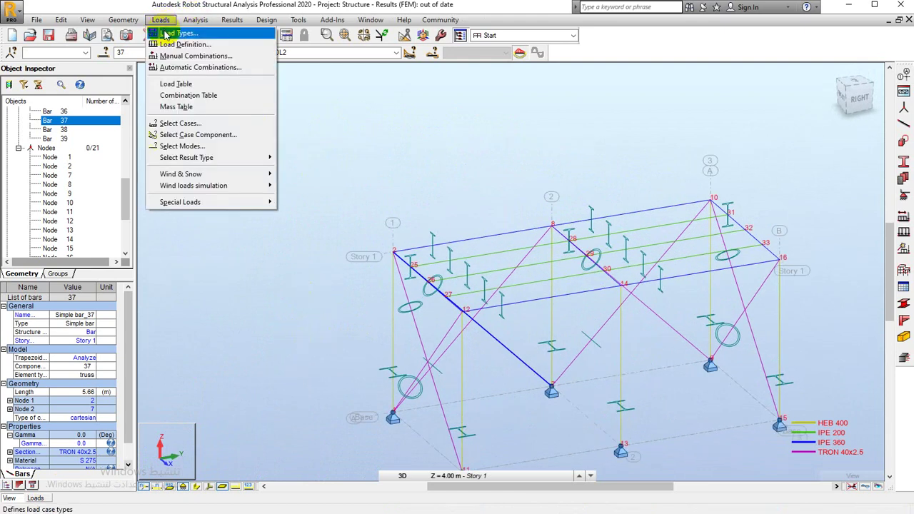
{"action": "left_click", "coordinate": [179, 33]}
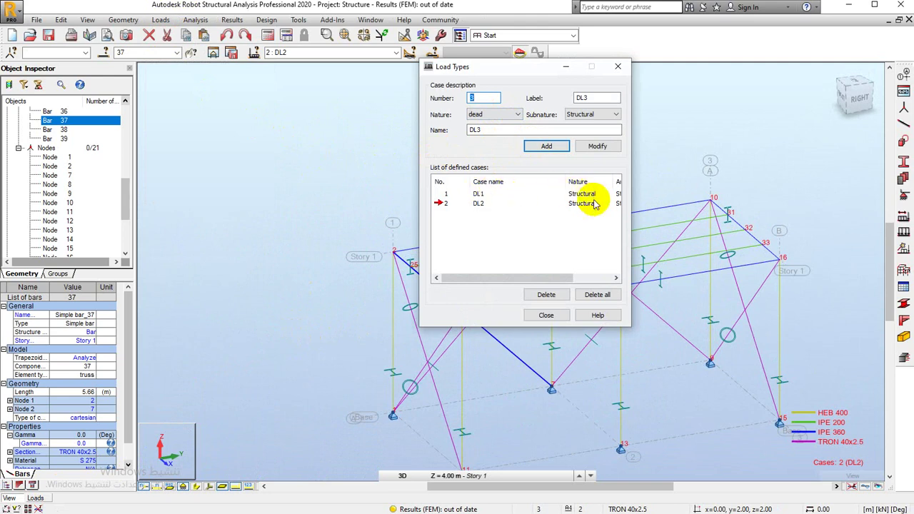
{"action": "left_click_drag", "start_coordinate": [553, 278], "coordinate": [531, 275]}
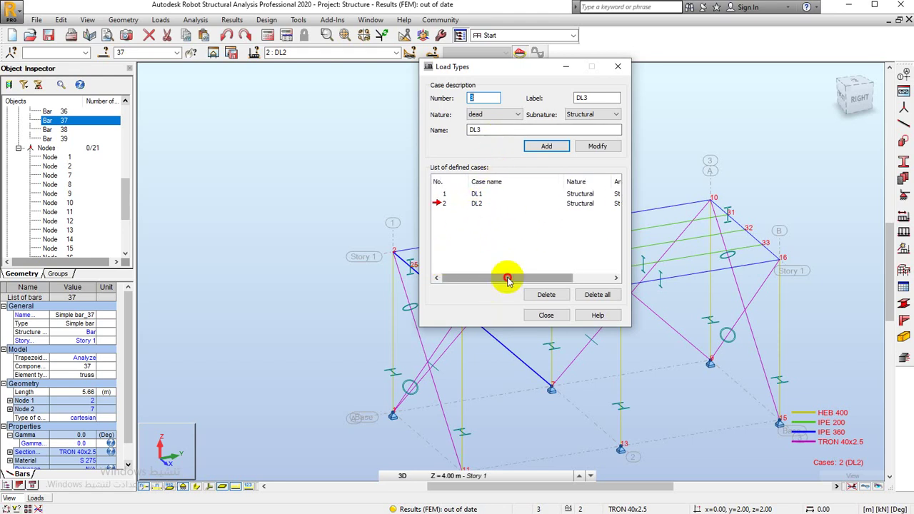
{"action": "left_click_drag", "start_coordinate": [510, 279], "coordinate": [528, 278]}
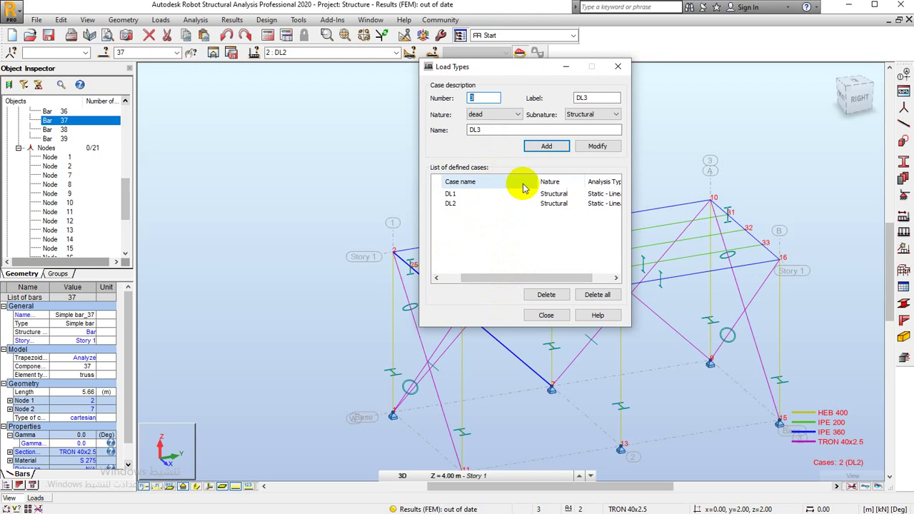
{"action": "left_click", "coordinate": [514, 119]}
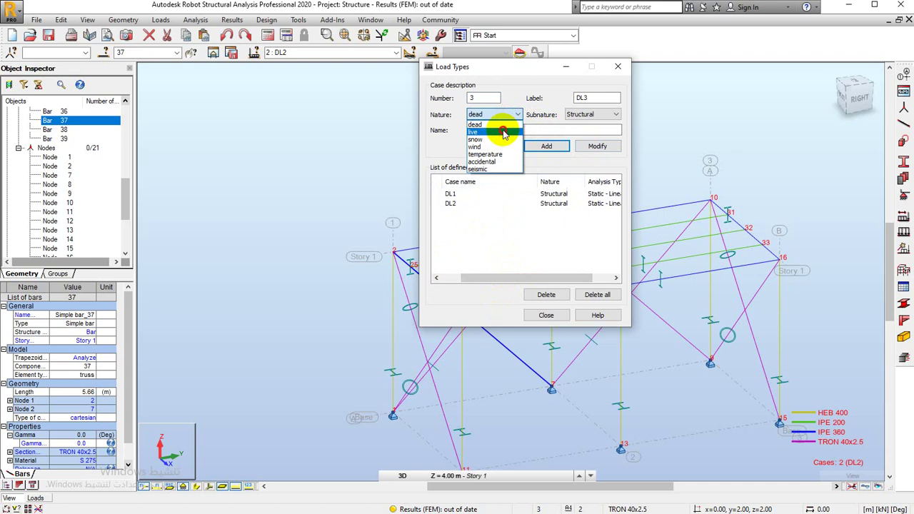
{"action": "left_click", "coordinate": [502, 128]}
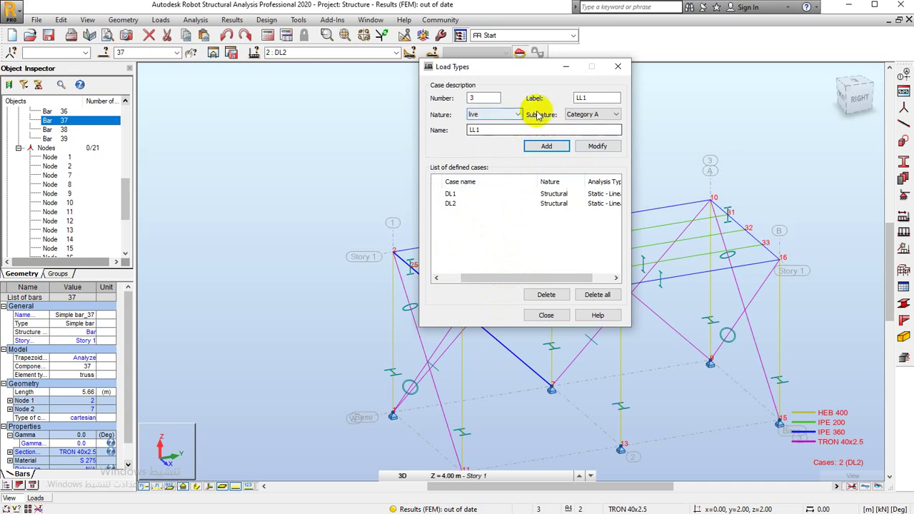
{"action": "left_click", "coordinate": [575, 117]}
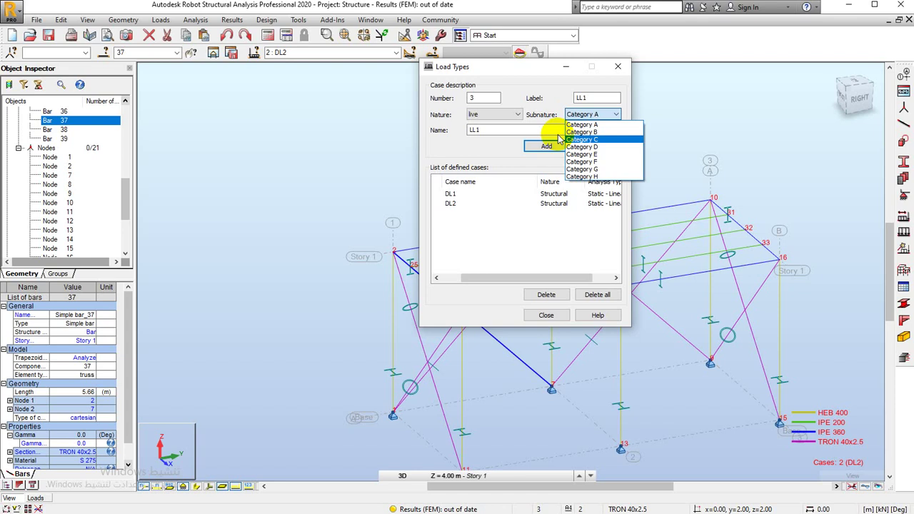
{"action": "left_click", "coordinate": [551, 101]}
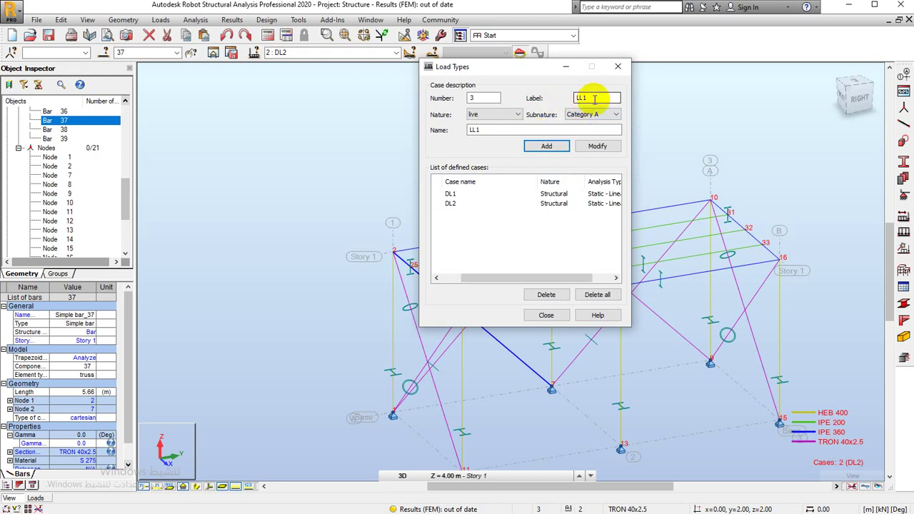
{"action": "left_click", "coordinate": [544, 149]}
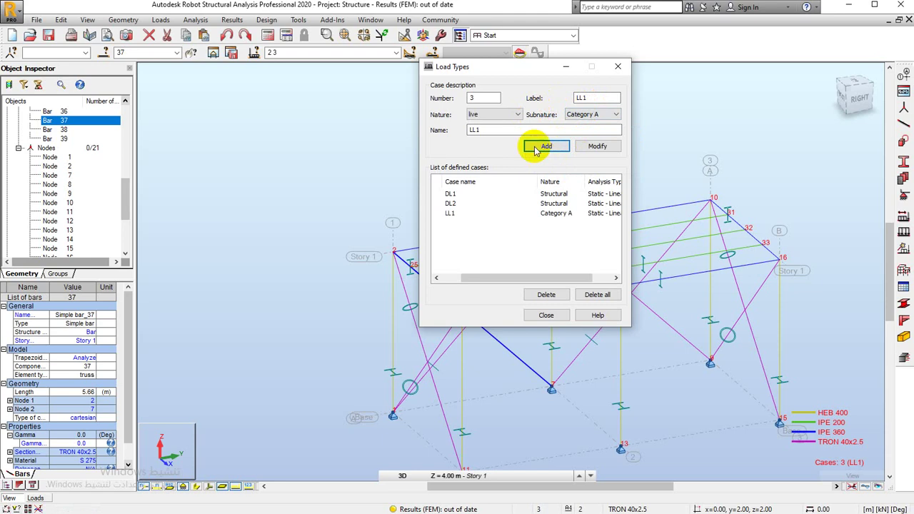
Add a load case of wind nature to the defined cases and close the load types dialog
{"action": "left_click", "coordinate": [505, 116]}
{"action": "left_click", "coordinate": [484, 147]}
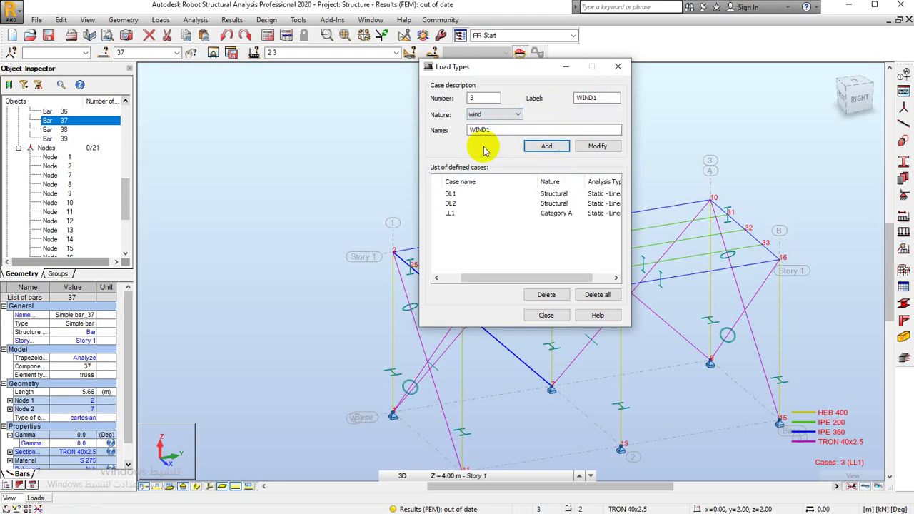
{"action": "left_click", "coordinate": [508, 116]}
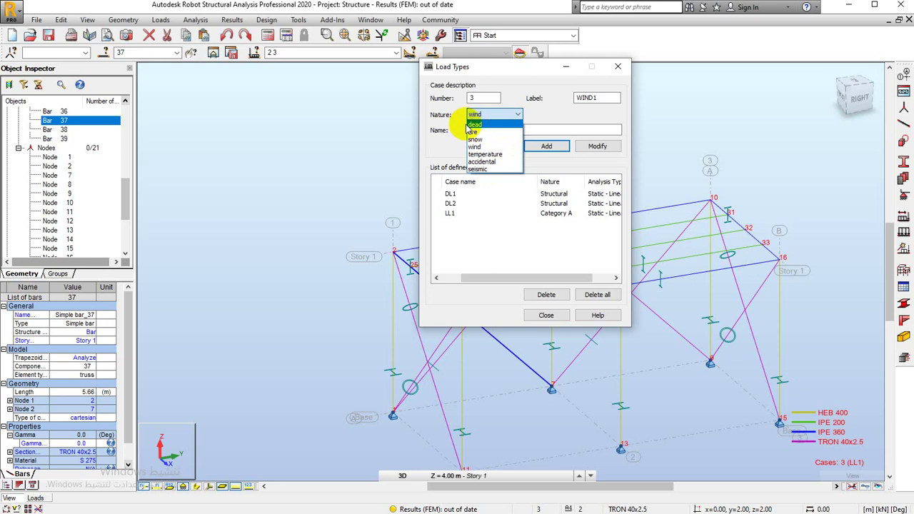
{"action": "left_click", "coordinate": [492, 146]}
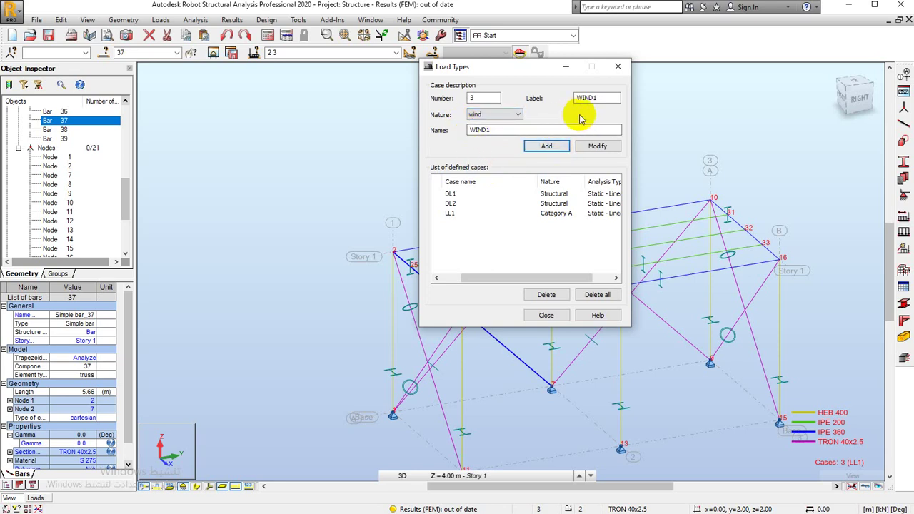
{"action": "left_click", "coordinate": [557, 146]}
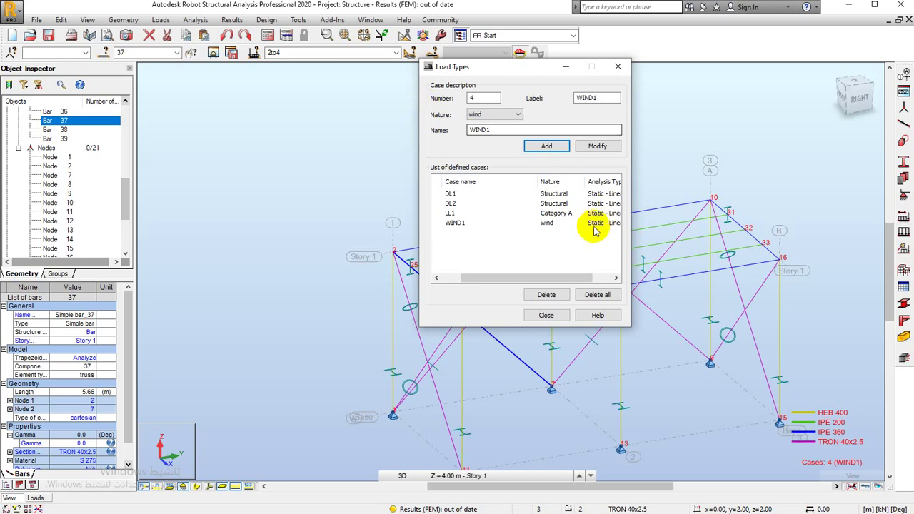
{"action": "left_click", "coordinate": [546, 316]}
{"action": "scroll", "coordinate": [272, 153], "scroll_direction": "down", "scroll_amount": 1}
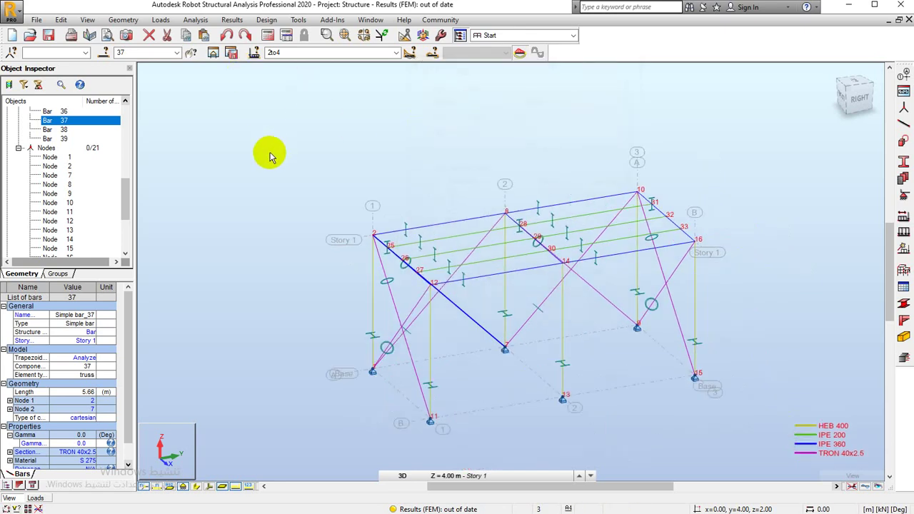
{"action": "left_click", "coordinate": [162, 20]}
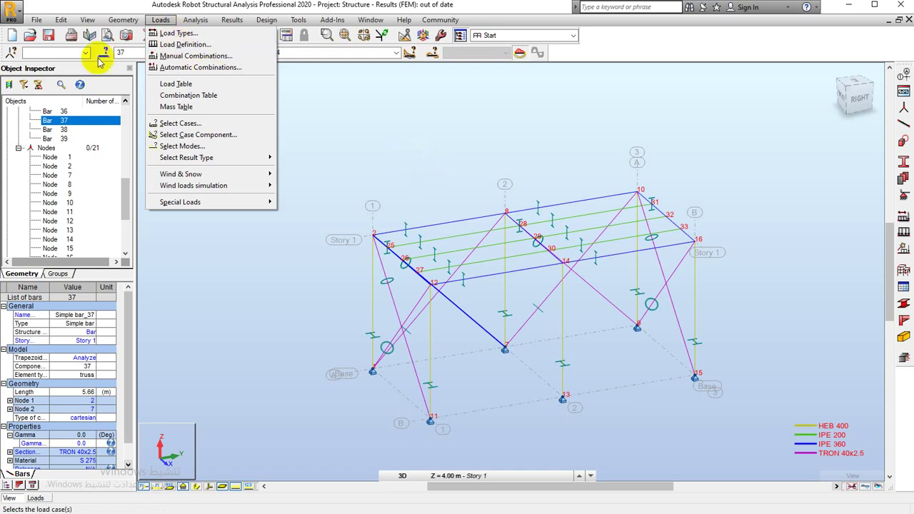
{"action": "left_click", "coordinate": [172, 45]}
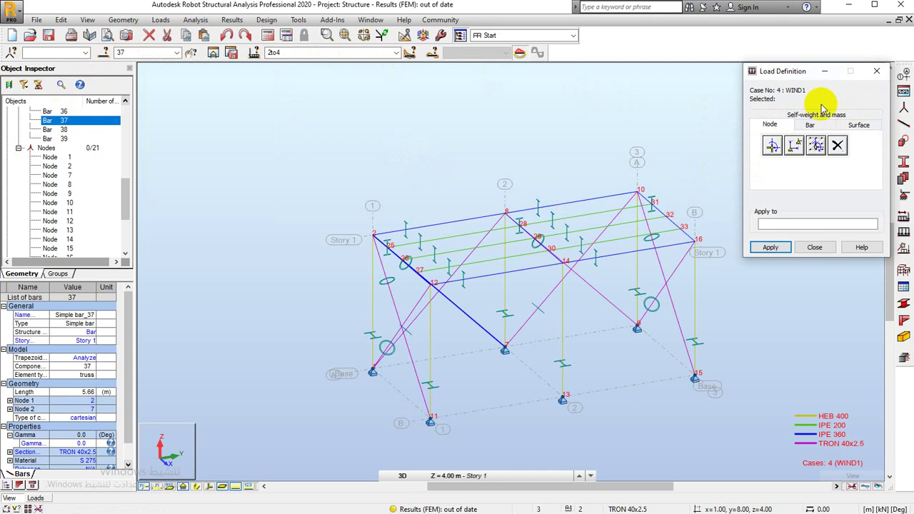
{"action": "key", "text": "Escape"}
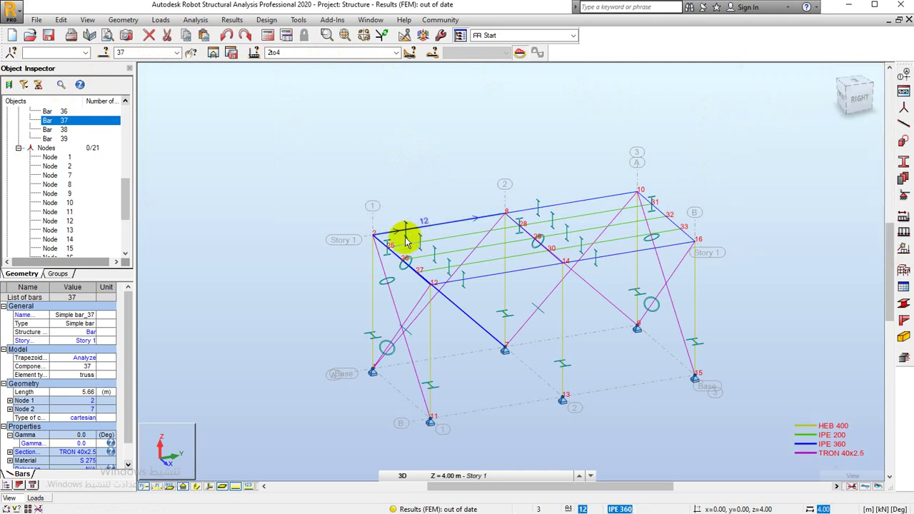